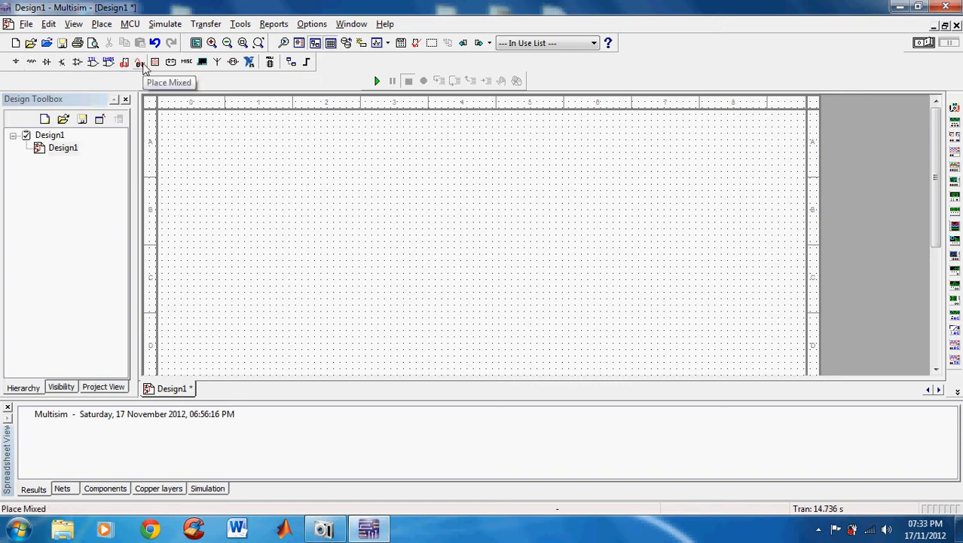
Place a GROUND component from the Sources group on the lower-left area of the schematic
{"action": "left_click", "coordinate": [102, 25]}
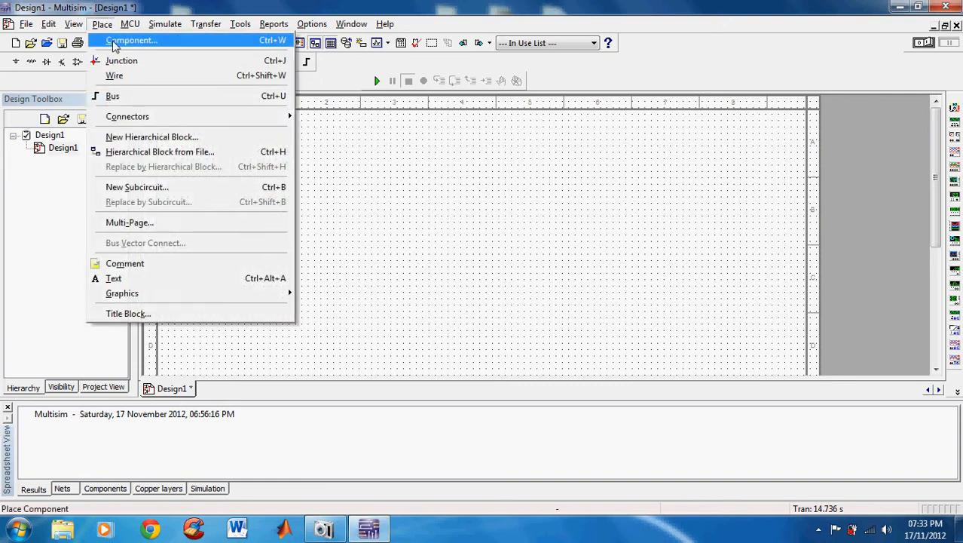
{"action": "left_click", "coordinate": [114, 41]}
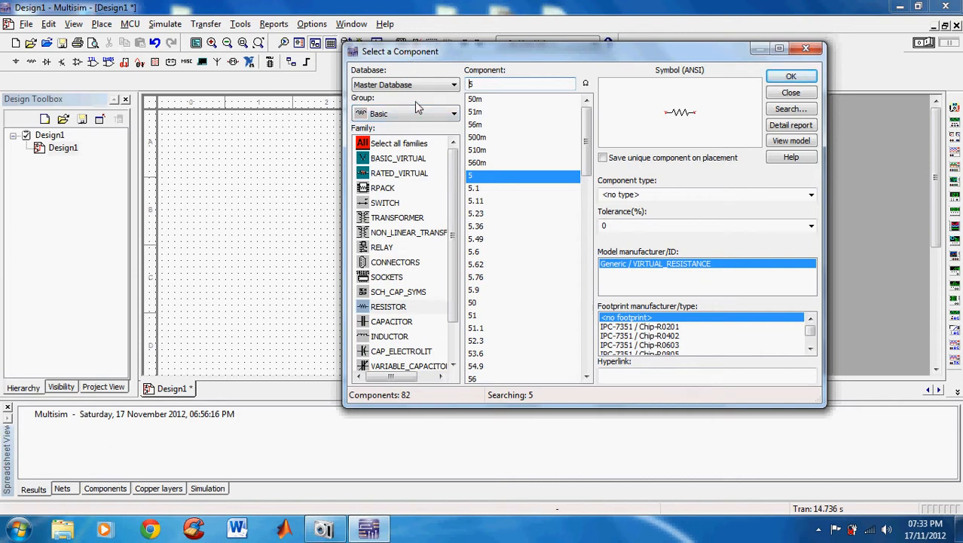
{"action": "left_click", "coordinate": [379, 117]}
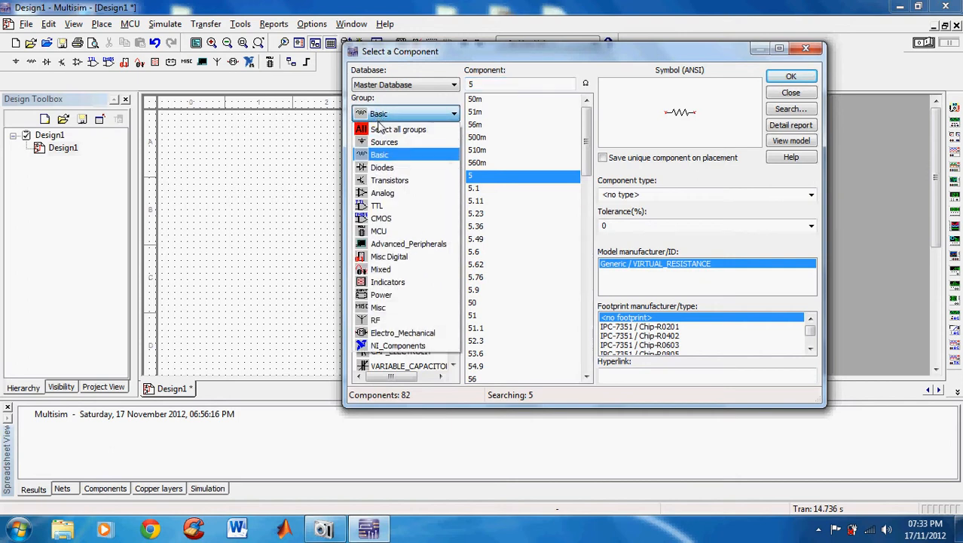
{"action": "left_click", "coordinate": [385, 142]}
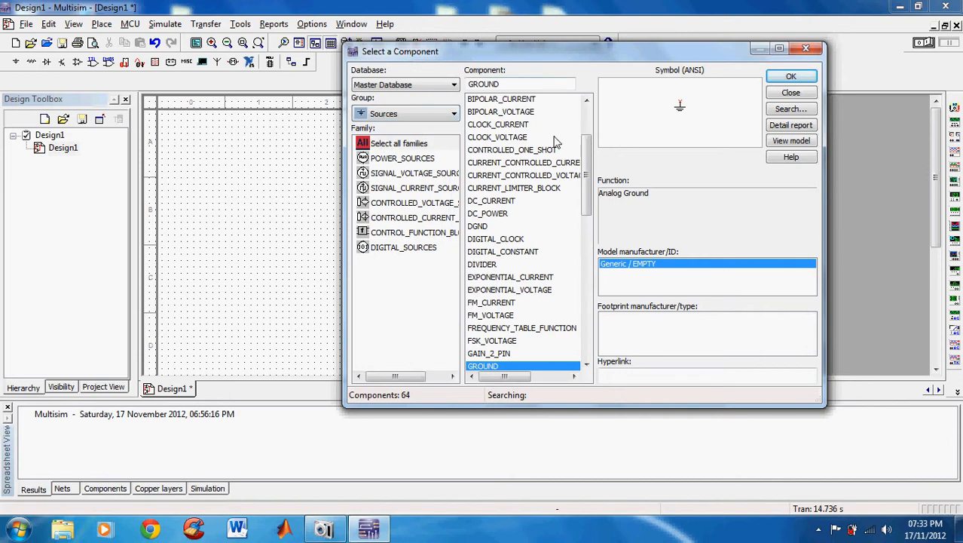
{"action": "scroll", "coordinate": [587, 165], "scroll_direction": "down", "scroll_amount": 2}
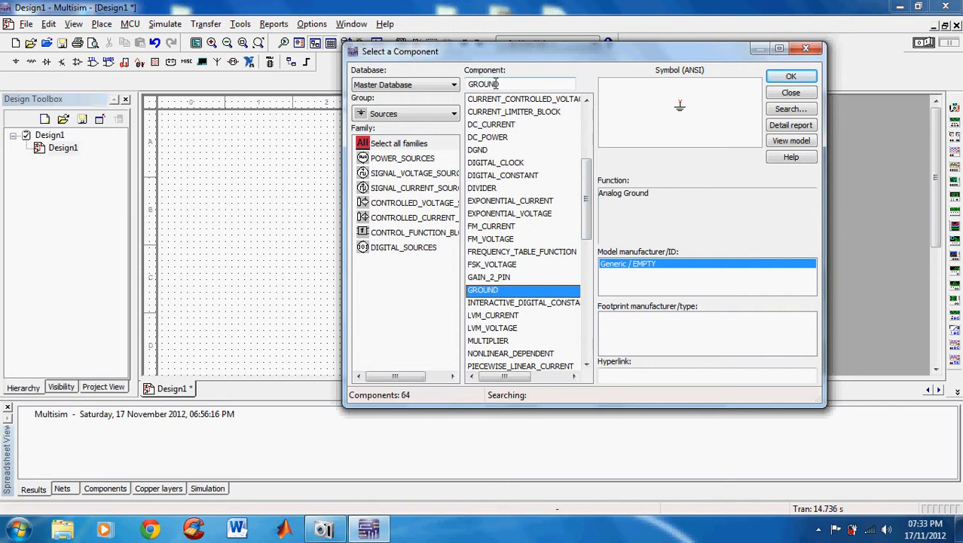
{"action": "left_click", "coordinate": [488, 293]}
{"action": "left_click", "coordinate": [790, 78]}
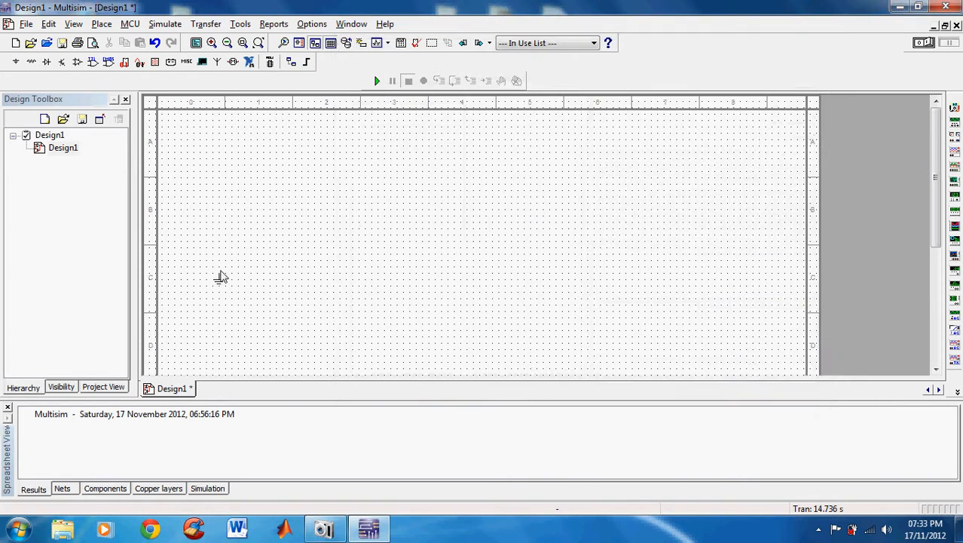
{"action": "left_click", "coordinate": [237, 277]}
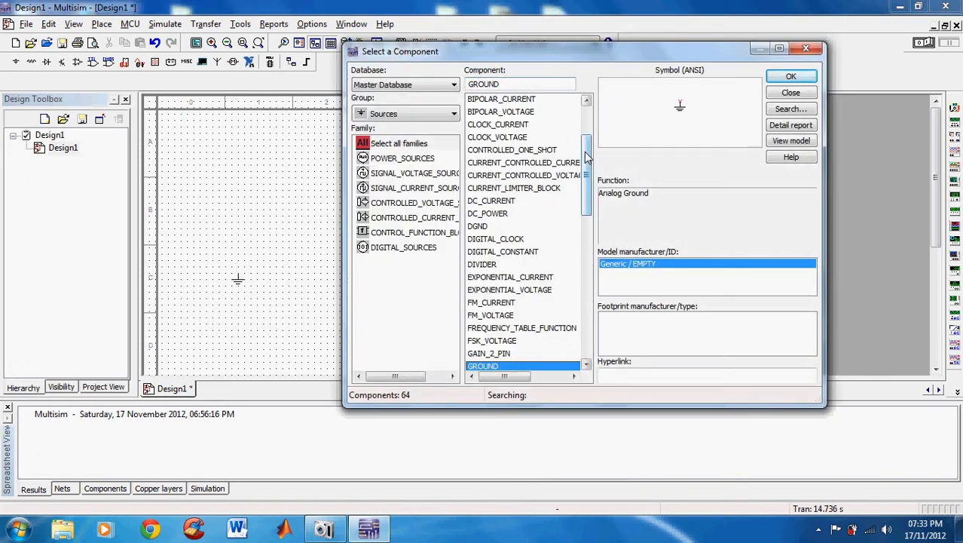
Place a DC_POWER source on the schematic, up and to the left of the ground symbol
{"action": "mouse_move", "coordinate": [586, 156]}
{"action": "left_mouse_down"}
{"action": "mouse_move", "coordinate": [586, 135]}
{"action": "mouse_move", "coordinate": [587, 189]}
{"action": "mouse_move", "coordinate": [586, 170]}
{"action": "left_mouse_up"}
{"action": "left_click", "coordinate": [496, 164]}
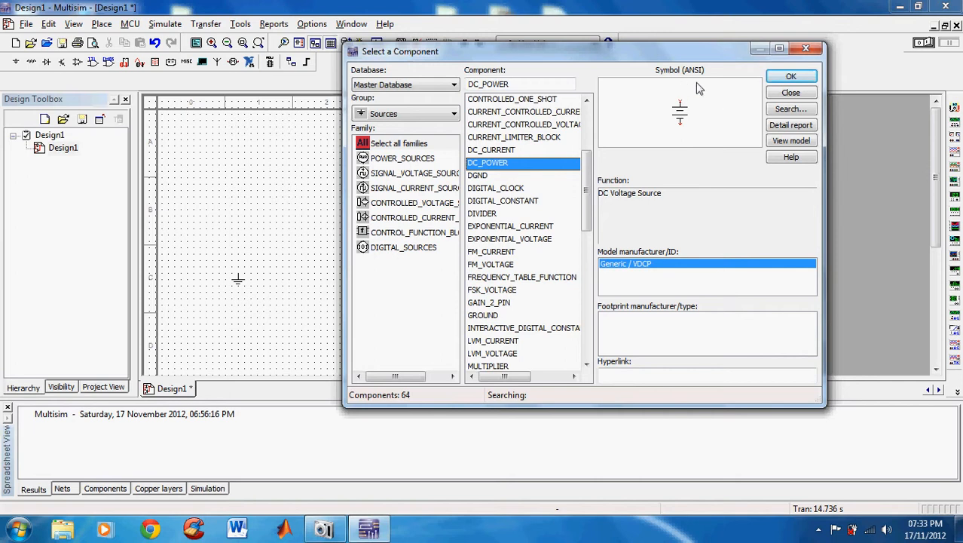
{"action": "left_click", "coordinate": [776, 78]}
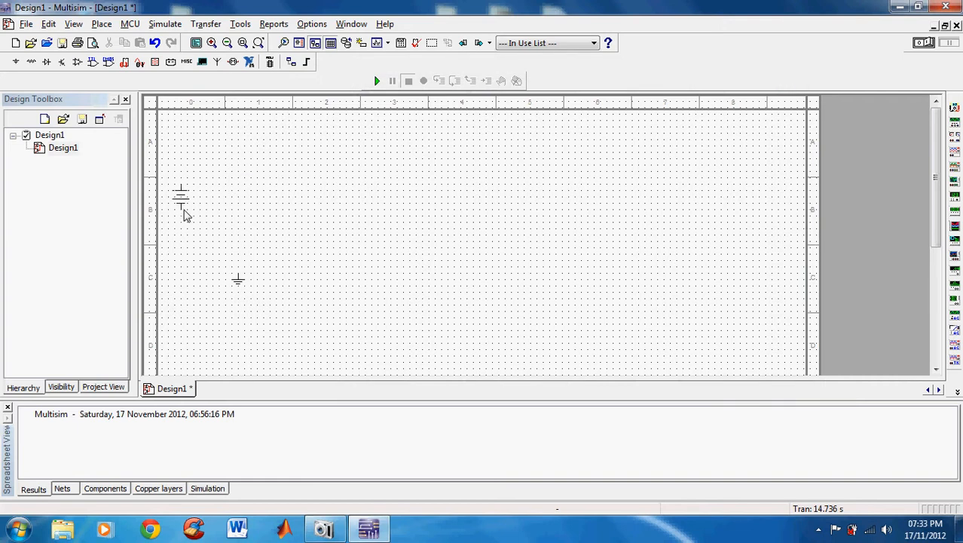
{"action": "left_click", "coordinate": [184, 214]}
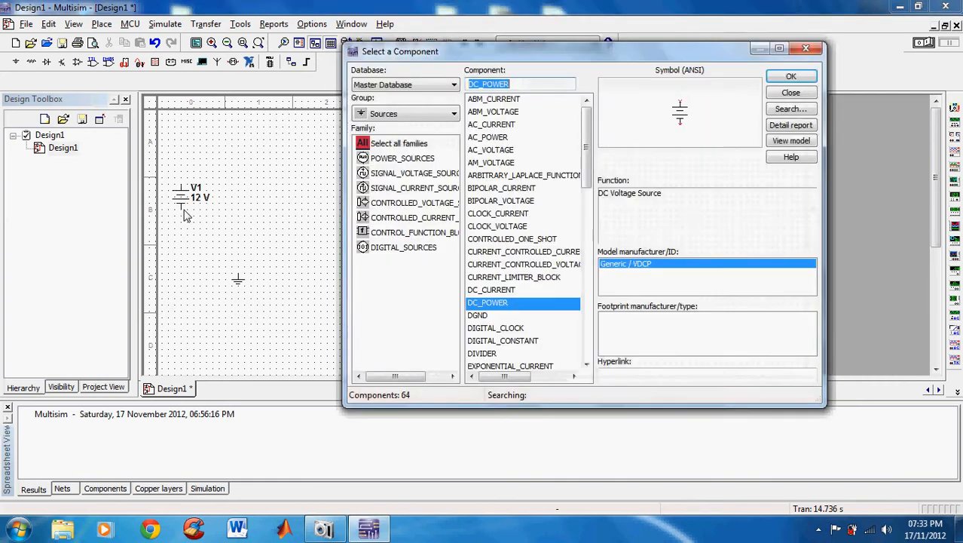
Place a 5 Ω resistor from the Basic group's RESISTOR family above and to the right of the DC source
{"action": "left_click", "coordinate": [386, 114]}
{"action": "left_click", "coordinate": [383, 154]}
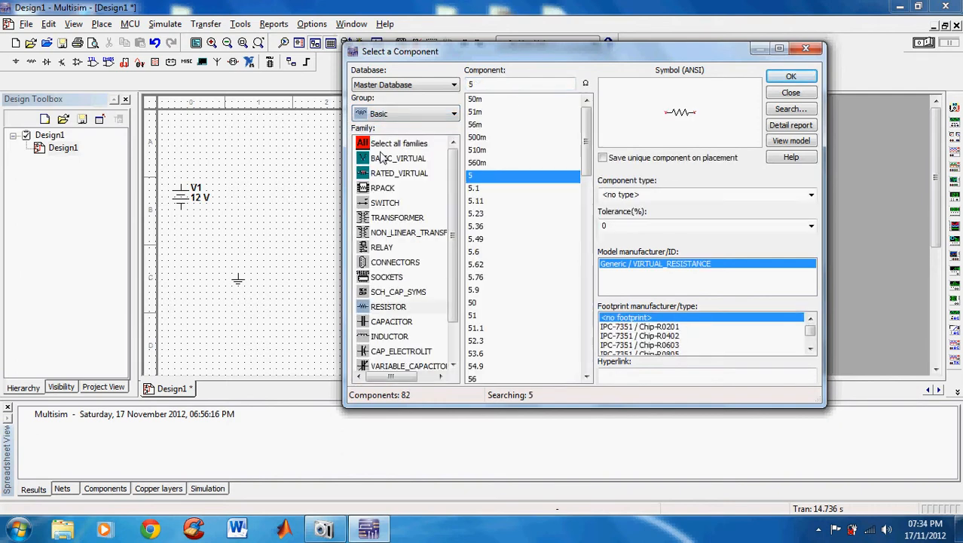
{"action": "left_click", "coordinate": [394, 309]}
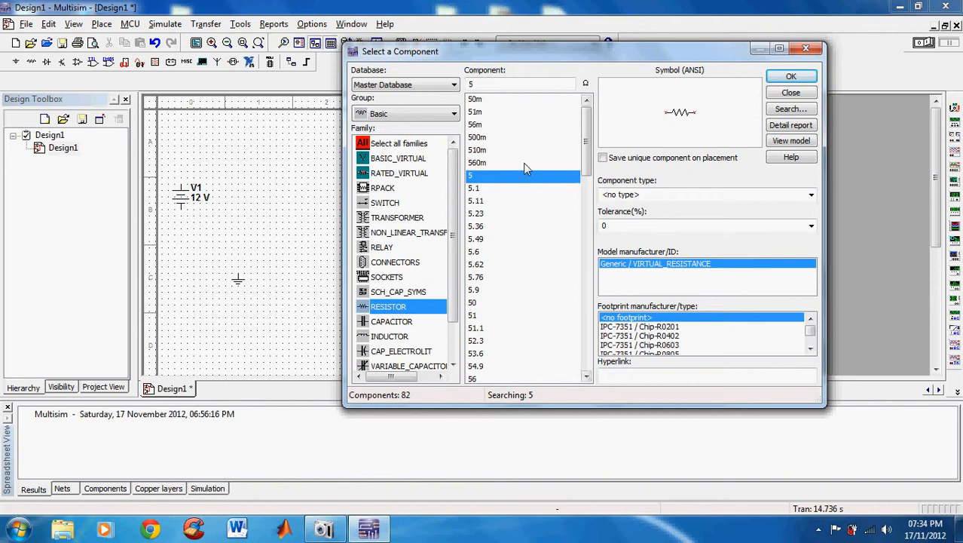
{"action": "left_click", "coordinate": [492, 84]}
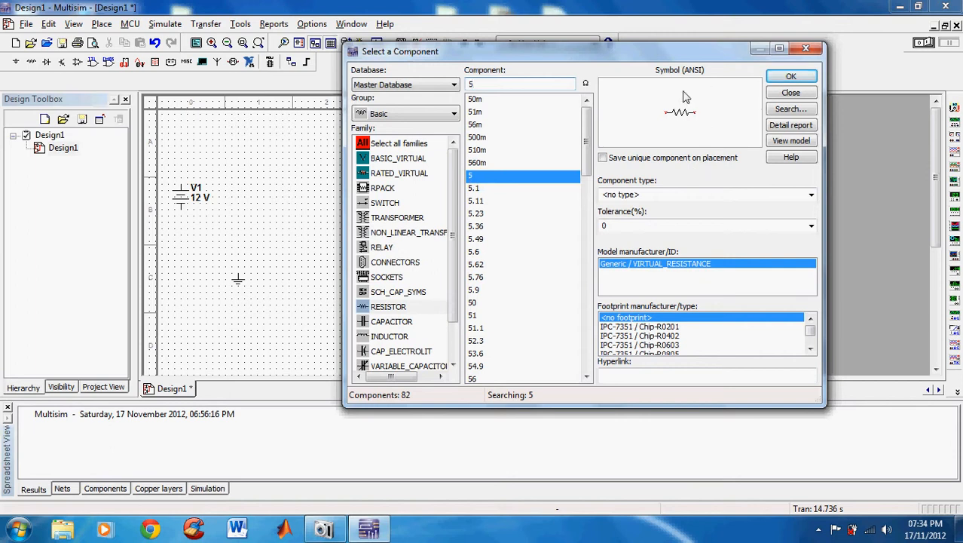
{"action": "left_click", "coordinate": [790, 78]}
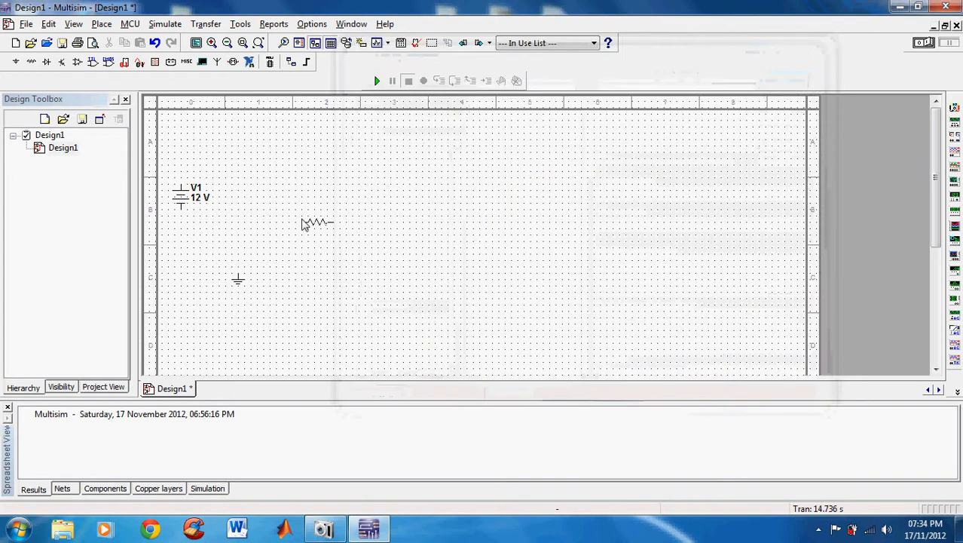
{"action": "left_click", "coordinate": [253, 159]}
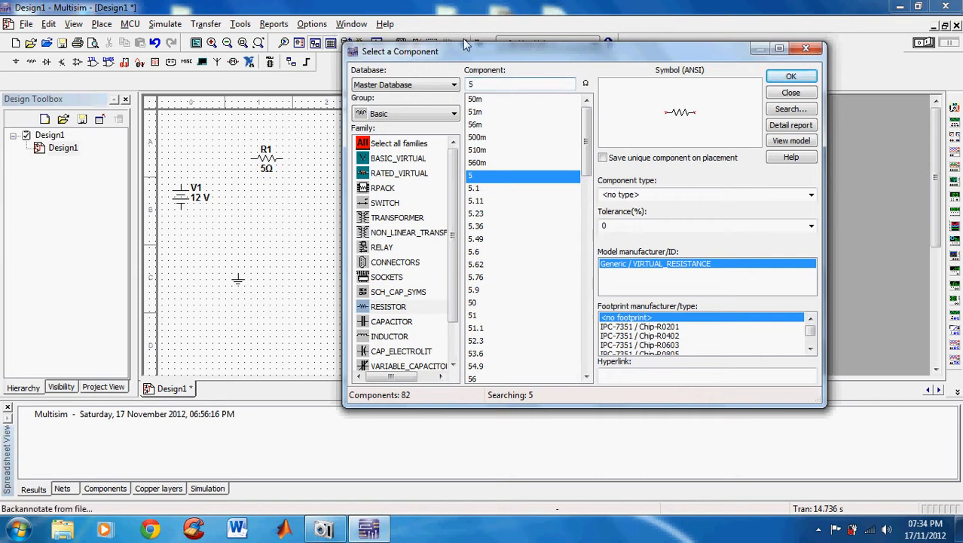
Place a 3 Ω resistor in line to the right of the 5 Ω resistor and finish placing components
{"action": "key", "text": "BackSpace"}
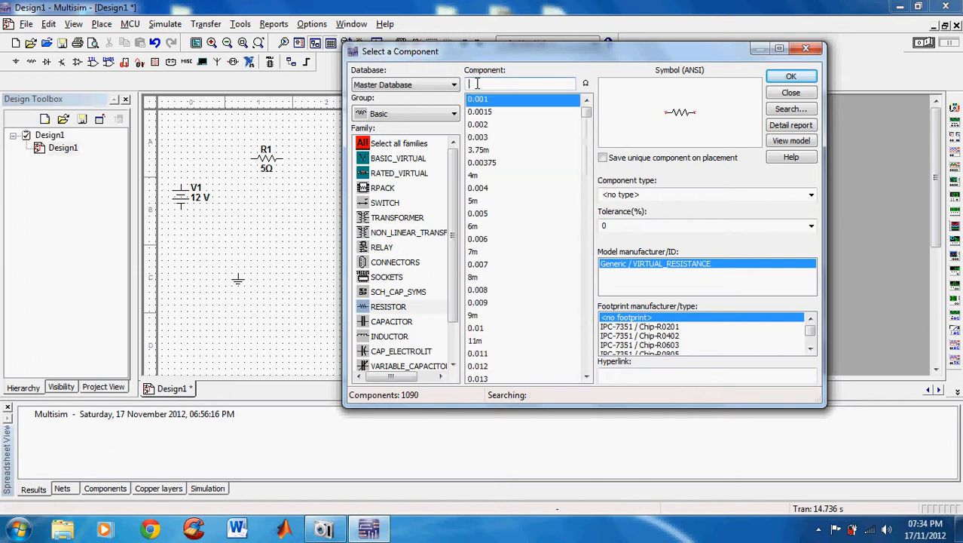
{"action": "type", "text": "3"}
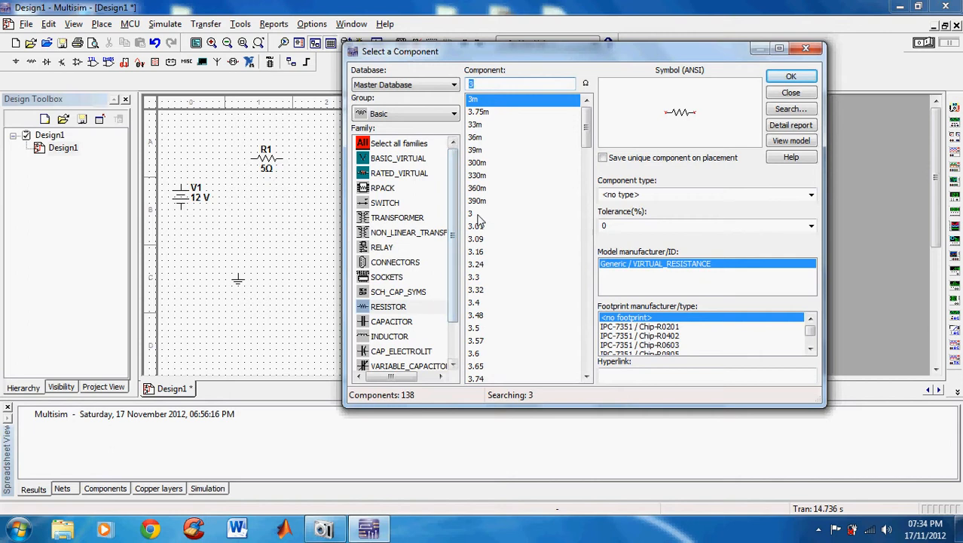
{"action": "left_click", "coordinate": [473, 215]}
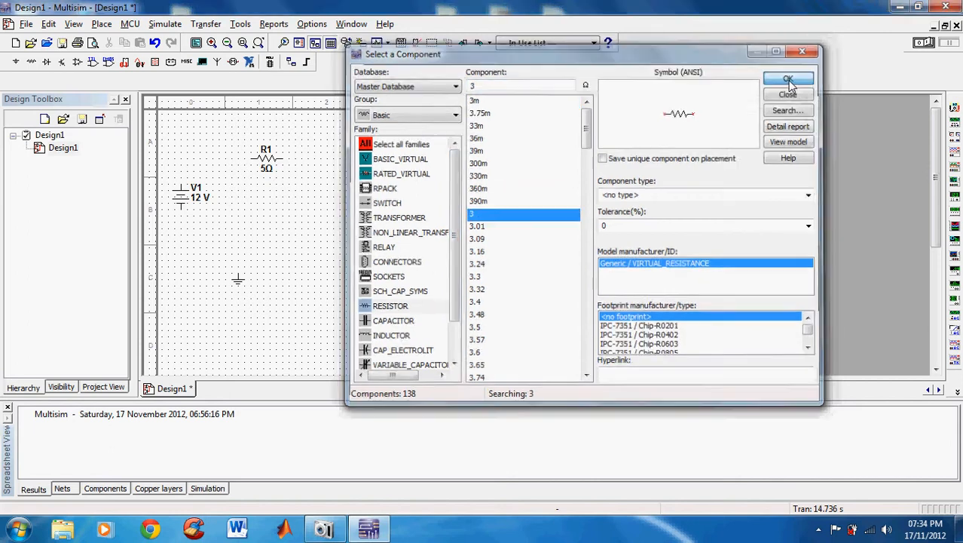
{"action": "left_click", "coordinate": [789, 78]}
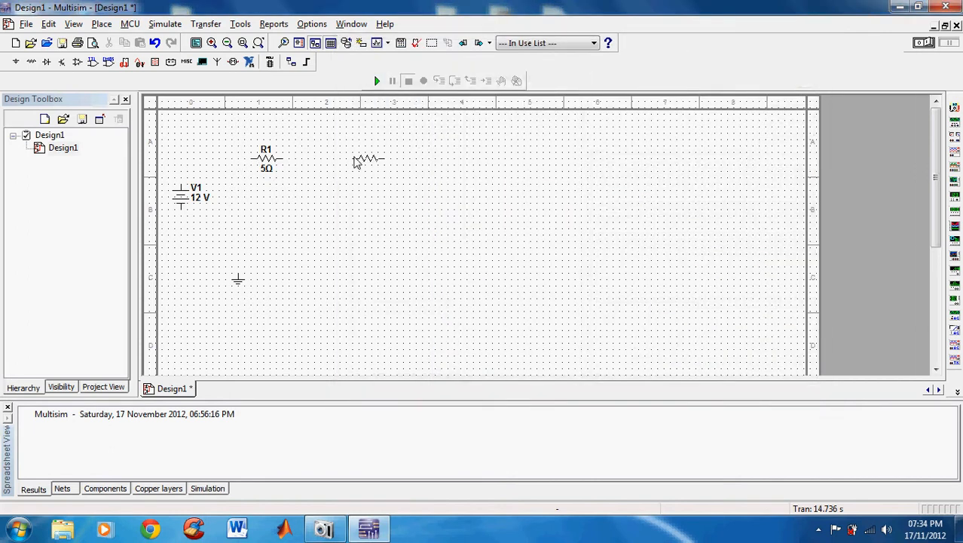
{"action": "left_click", "coordinate": [356, 162]}
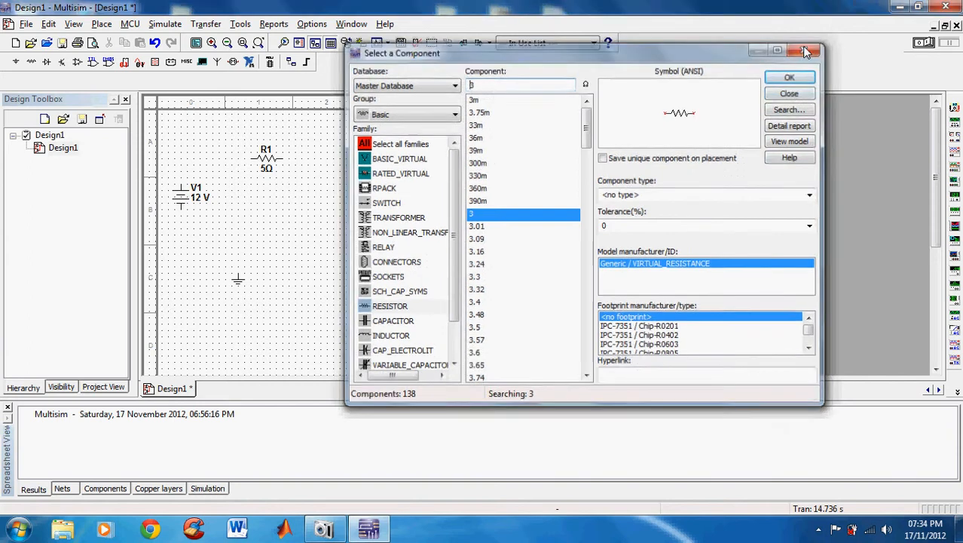
{"action": "left_click", "coordinate": [806, 50]}
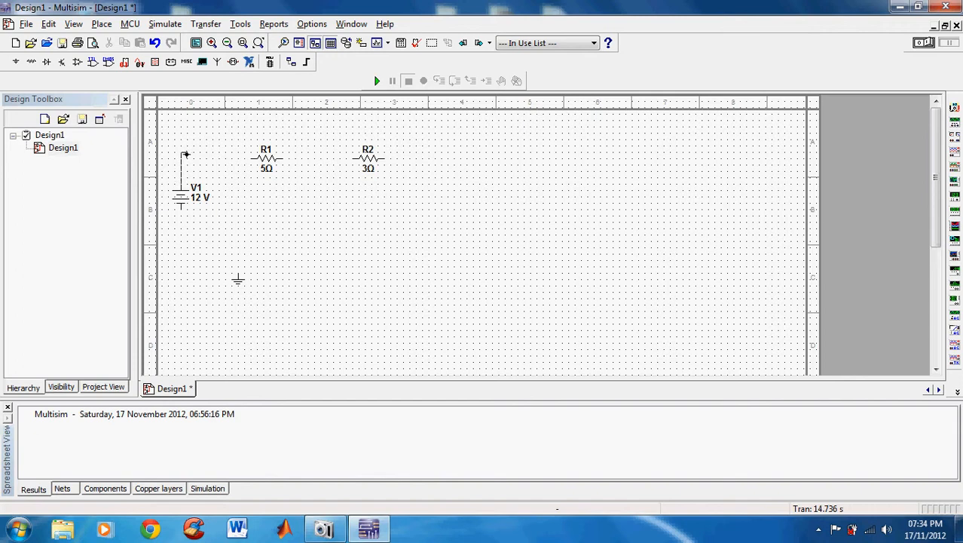
Wire the DC source and both resistors into a series loop and connect the ground to the loop's lower wire
{"action": "left_click", "coordinate": [184, 155]}
{"action": "left_click", "coordinate": [249, 158]}
{"action": "left_click", "coordinate": [351, 159]}
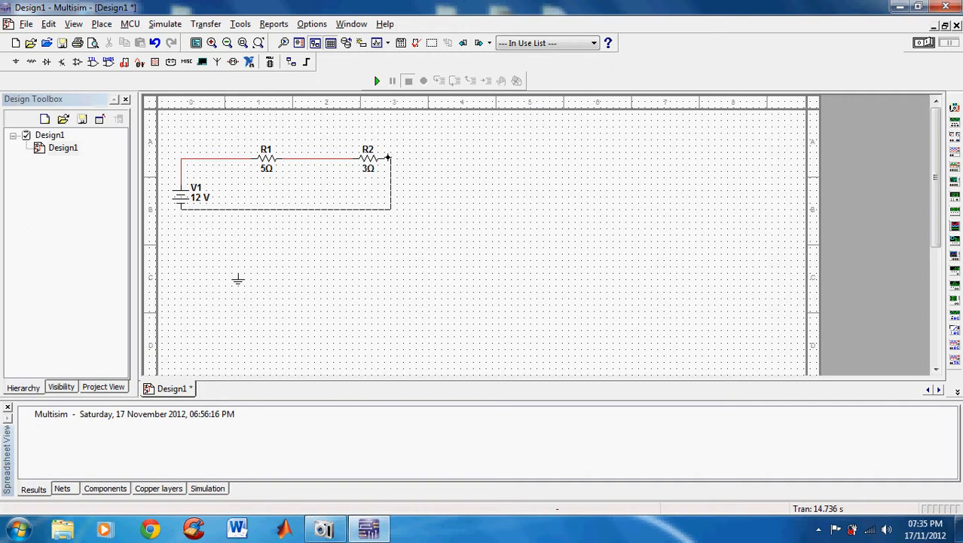
{"action": "left_click", "coordinate": [388, 156]}
{"action": "left_click", "coordinate": [389, 189]}
{"action": "left_click_drag", "start_coordinate": [390, 189], "coordinate": [390, 190]}
{"action": "left_click", "coordinate": [238, 273]}
{"action": "left_click", "coordinate": [237, 209]}
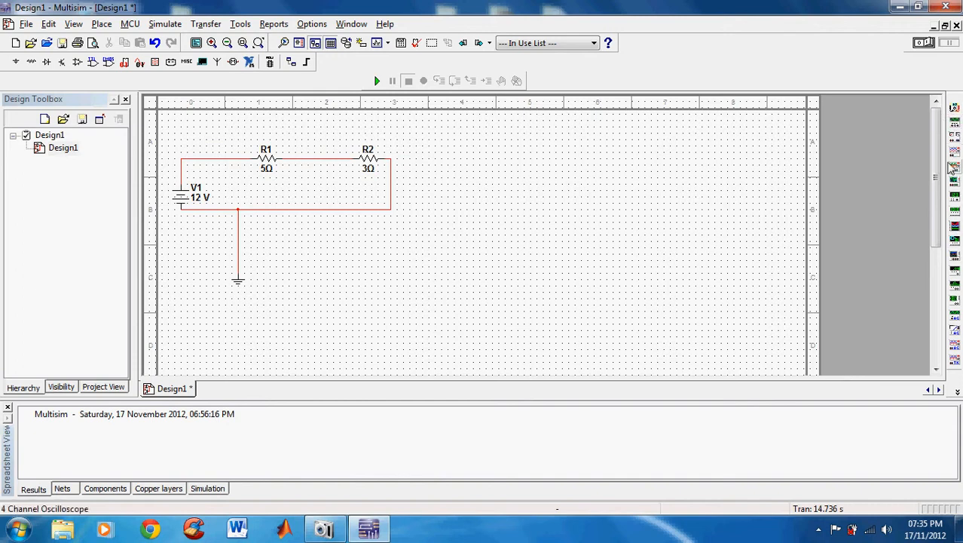
Place a multimeter above the 5 Ω resistor and wire its terminals in parallel across that resistor
{"action": "left_click", "coordinate": [954, 109]}
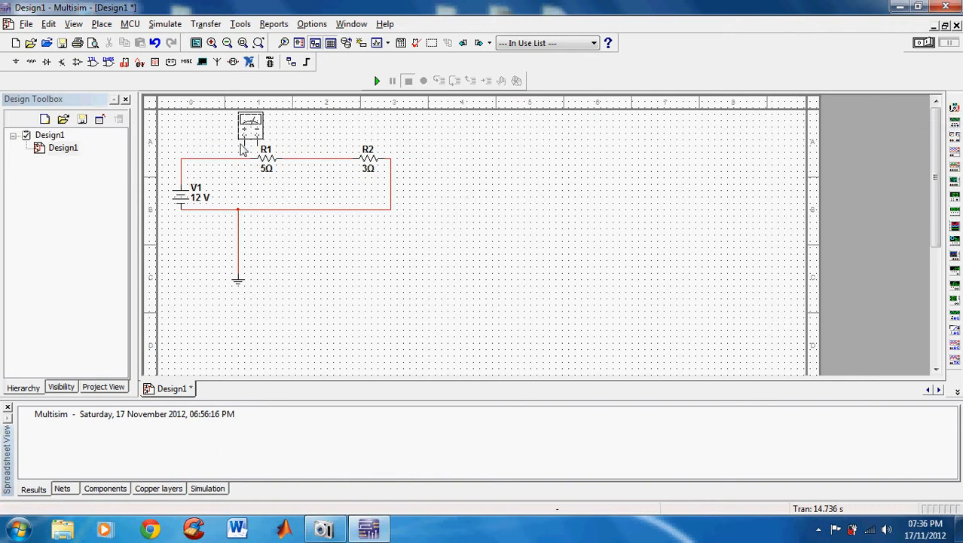
{"action": "left_click", "coordinate": [226, 144]}
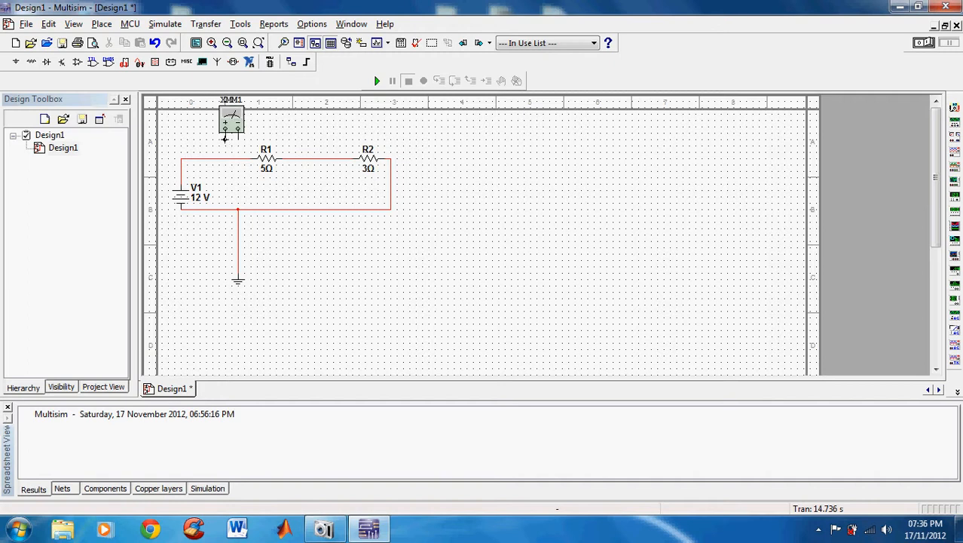
{"action": "left_click", "coordinate": [213, 156]}
{"action": "left_click", "coordinate": [239, 129]}
{"action": "left_click", "coordinate": [288, 156]}
Place a second multimeter above the 3 Ω resistor and wire its terminals in parallel across that resistor
{"action": "left_click", "coordinate": [955, 107]}
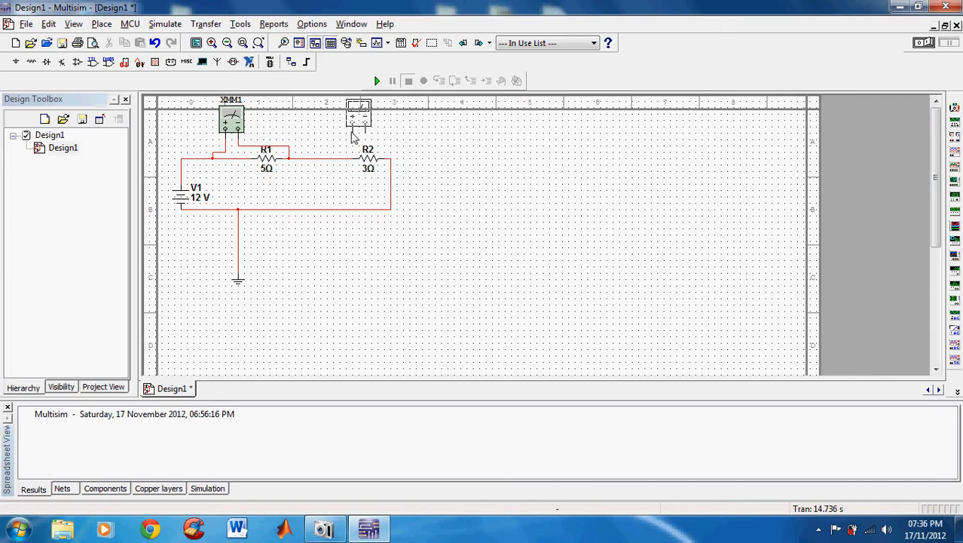
{"action": "left_click", "coordinate": [352, 137]}
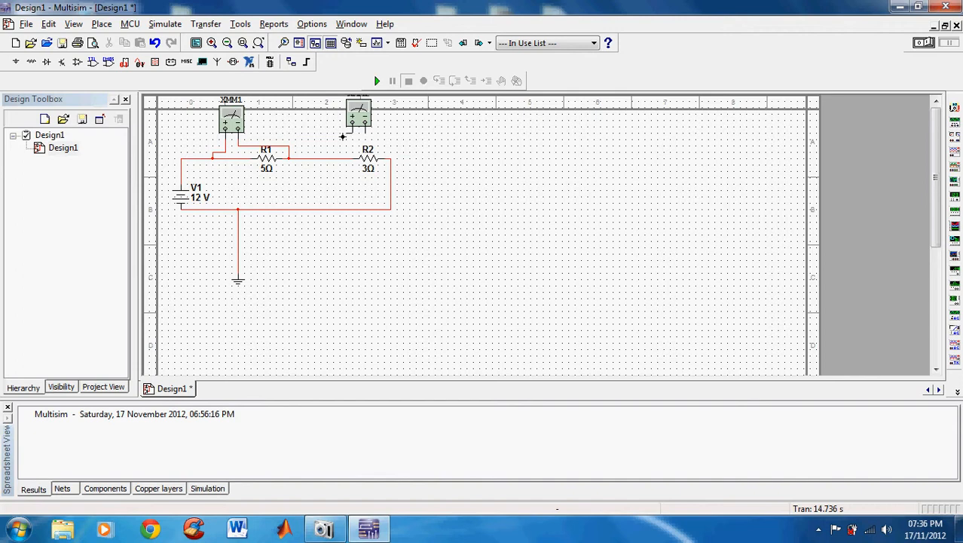
{"action": "left_click", "coordinate": [352, 128]}
{"action": "left_click", "coordinate": [334, 156]}
{"action": "left_click", "coordinate": [390, 155]}
Start the simulation and open the 5 Ω resistor's multimeter, moving its window below the resistor to read the DC voltage
{"action": "left_click", "coordinate": [929, 45]}
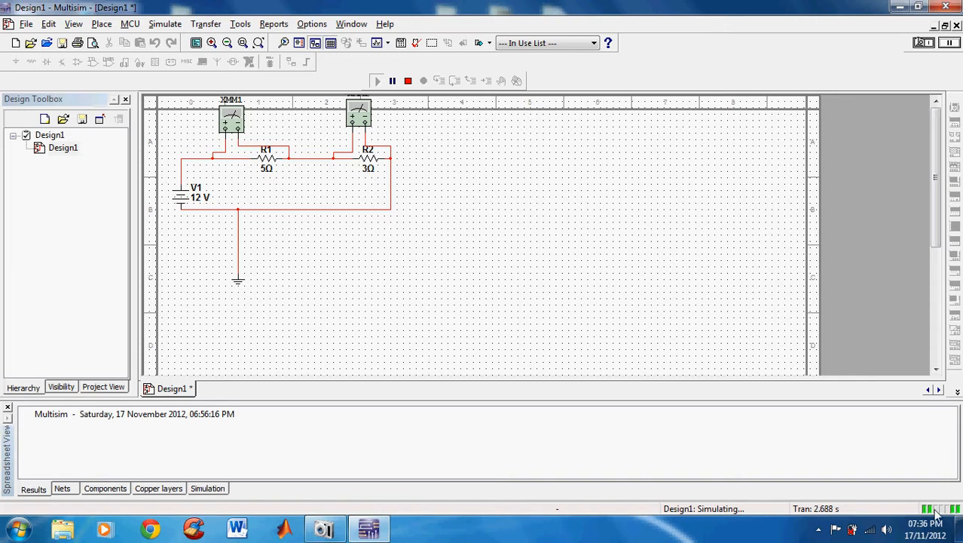
{"action": "double_click", "coordinate": [230, 123]}
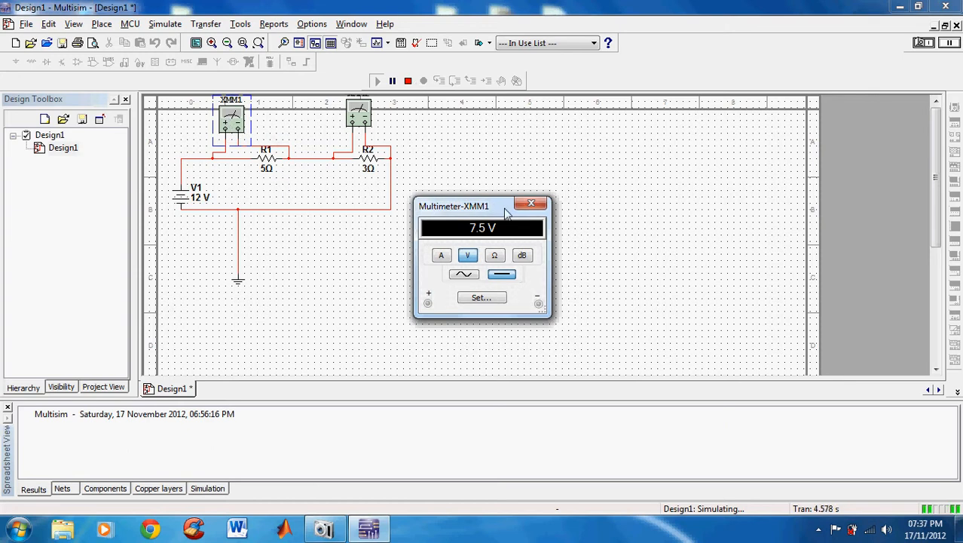
{"action": "left_click_drag", "start_coordinate": [486, 213], "coordinate": [374, 185]}
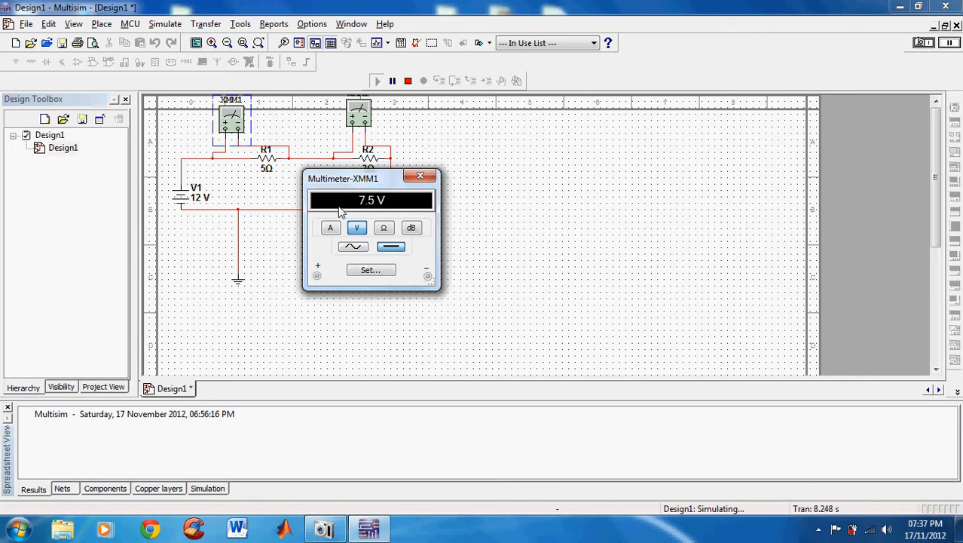
{"action": "left_click_drag", "start_coordinate": [344, 184], "coordinate": [237, 218]}
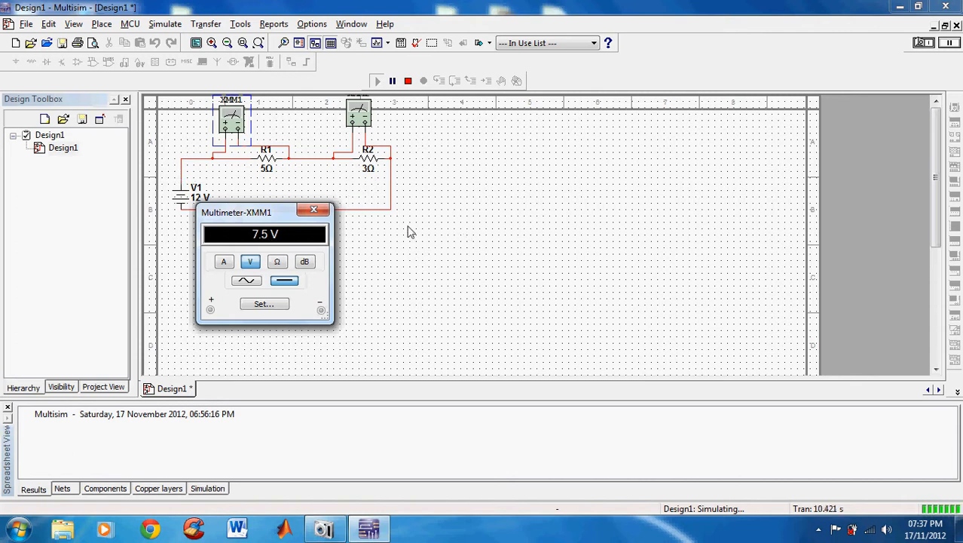
Open the 3 Ω resistor's multimeter and arrange both meter windows side by side, clear of the circuit, to compare the voltages
{"action": "double_click", "coordinate": [359, 111]}
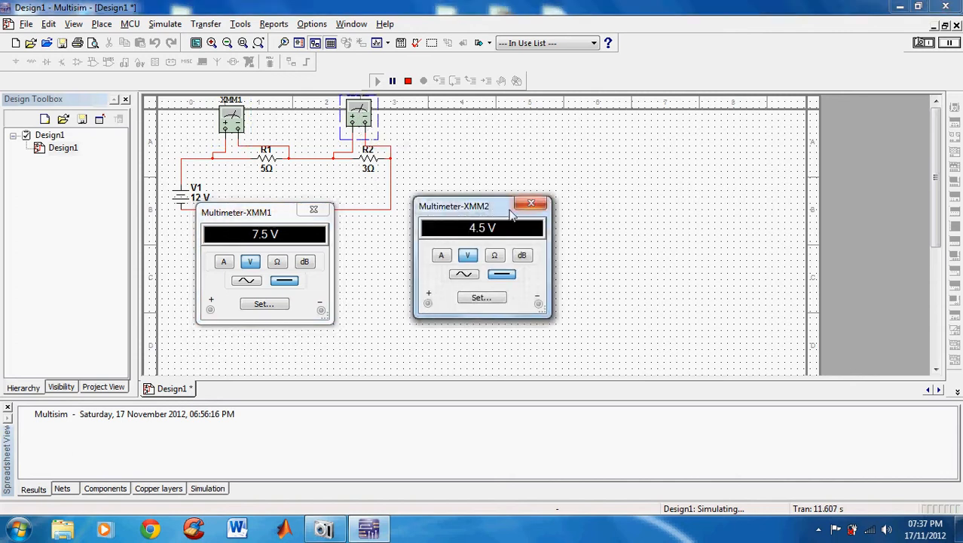
{"action": "left_click_drag", "start_coordinate": [480, 210], "coordinate": [557, 213]}
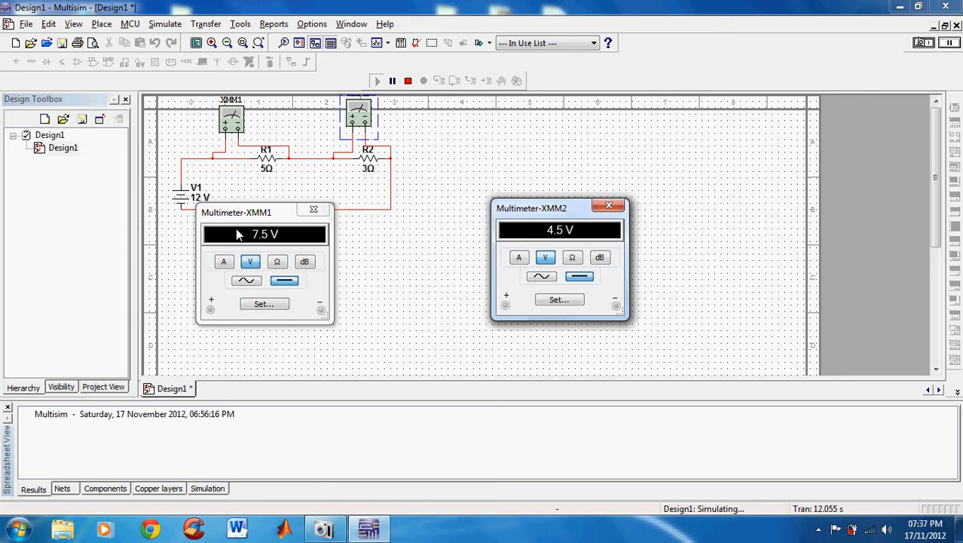
{"action": "left_click", "coordinate": [238, 235]}
{"action": "left_click_drag", "start_coordinate": [275, 220], "coordinate": [391, 228]}
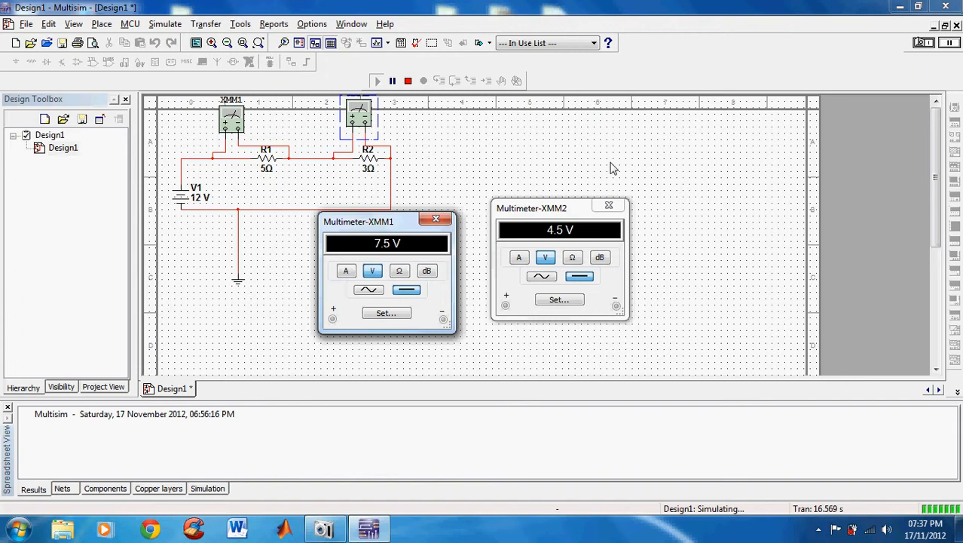
Stop the simulation and close both multimeter windows
{"action": "left_click", "coordinate": [923, 45]}
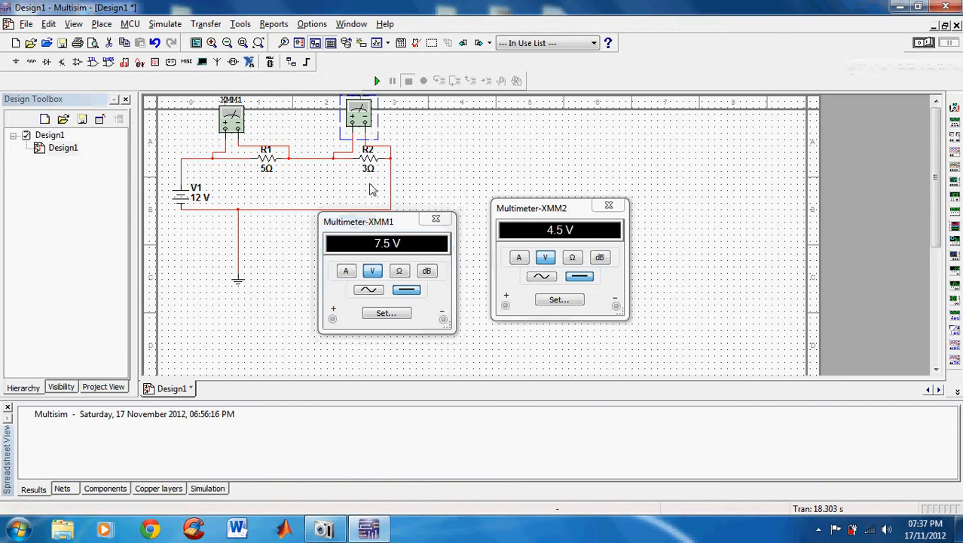
{"action": "left_click", "coordinate": [434, 220]}
{"action": "left_click", "coordinate": [609, 206]}
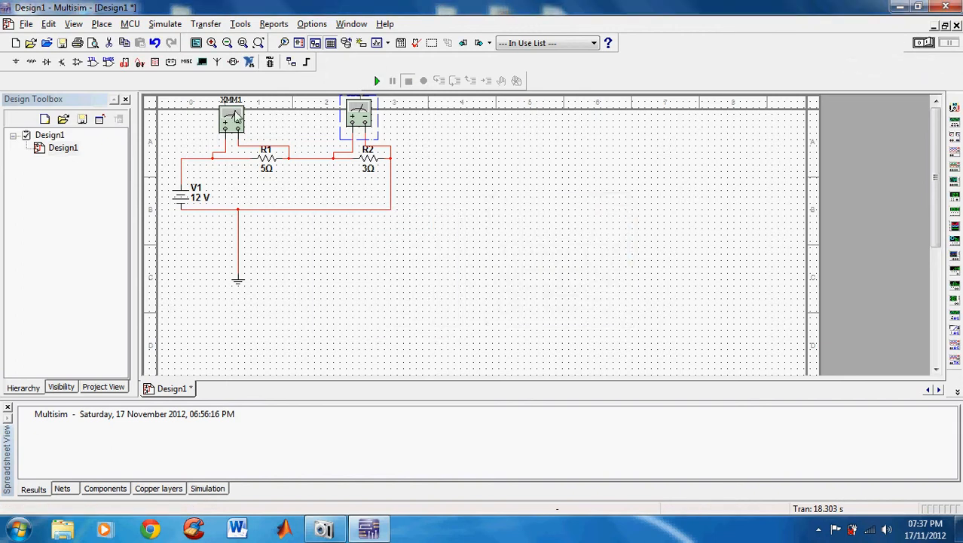
Delete both multimeters above the 5 Ω and 3 Ω resistors from the circuit
{"action": "left_click", "coordinate": [237, 120]}
{"action": "key", "text": "Delete"}
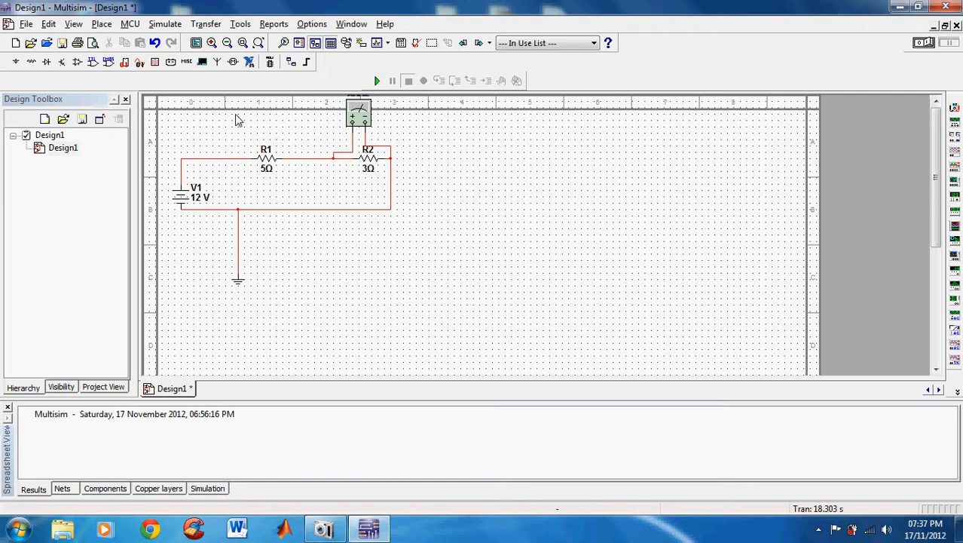
{"action": "left_click", "coordinate": [362, 124]}
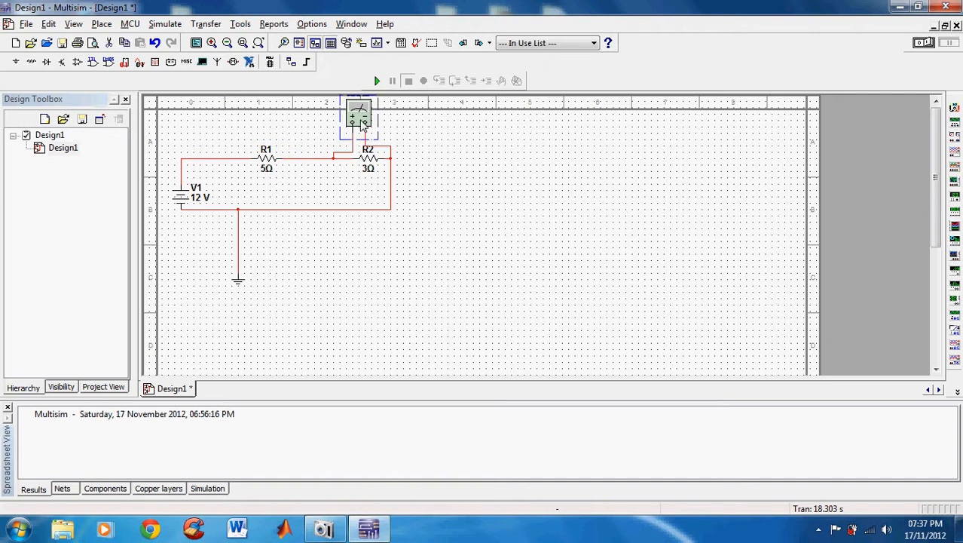
{"action": "key", "text": "Delete"}
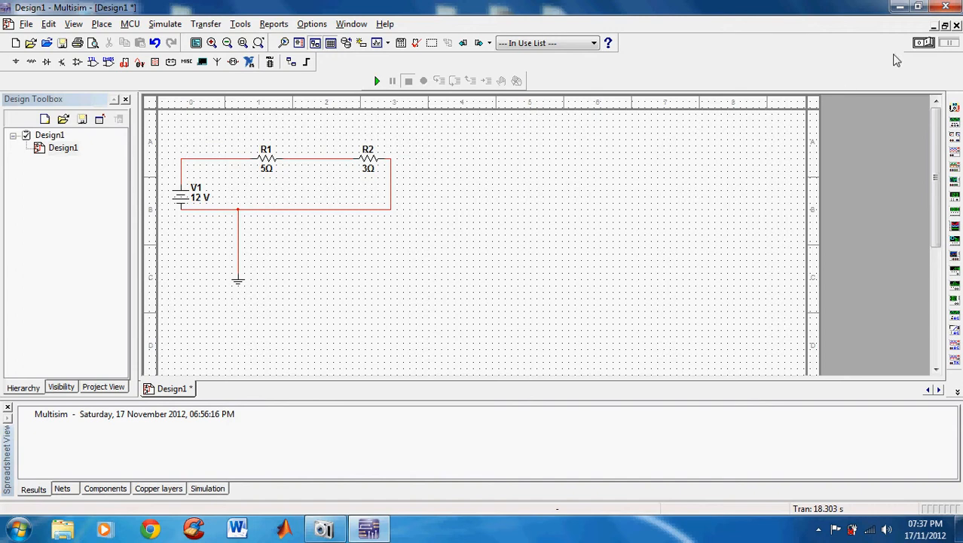
Replace the wire between the 12 V source and the 5 Ω resistor with a multimeter wired in series
{"action": "left_click", "coordinate": [216, 160]}
{"action": "key", "text": "Delete"}
{"action": "left_click", "coordinate": [954, 120]}
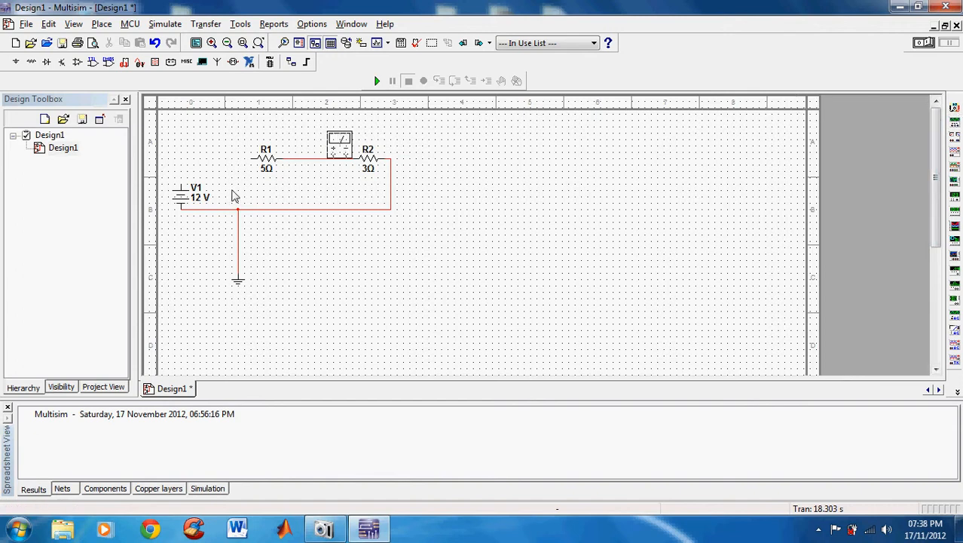
{"action": "left_click", "coordinate": [202, 162]}
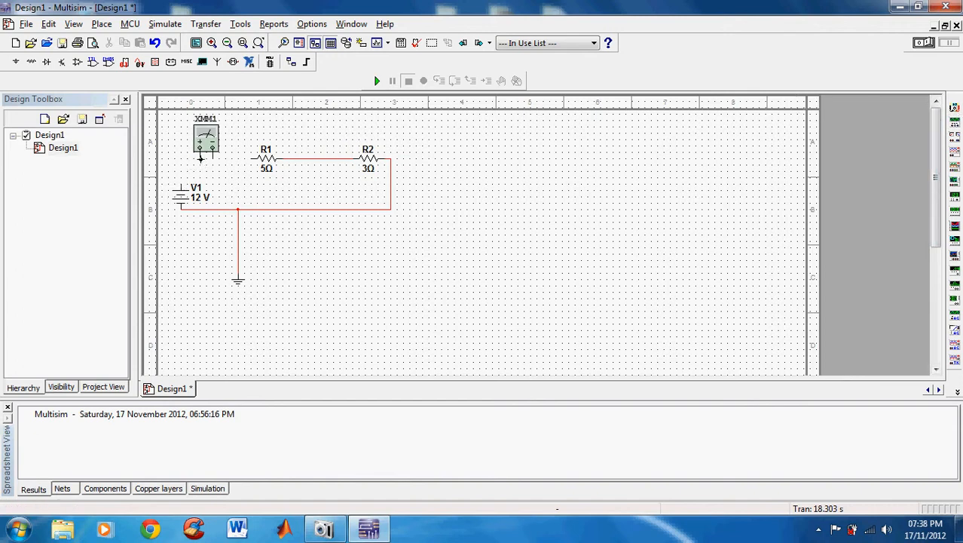
{"action": "left_click", "coordinate": [200, 154]}
{"action": "left_click", "coordinate": [181, 182]}
{"action": "left_click", "coordinate": [214, 151]}
Run the simulation, open the series multimeter and set it to measure DC current, keeping its window clear of the circuit
{"action": "left_click", "coordinate": [924, 43]}
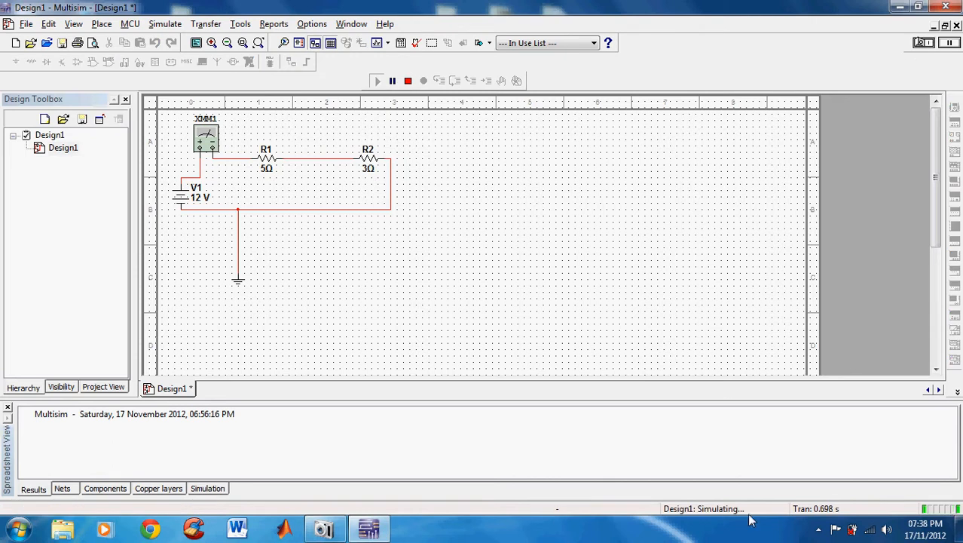
{"action": "double_click", "coordinate": [209, 142]}
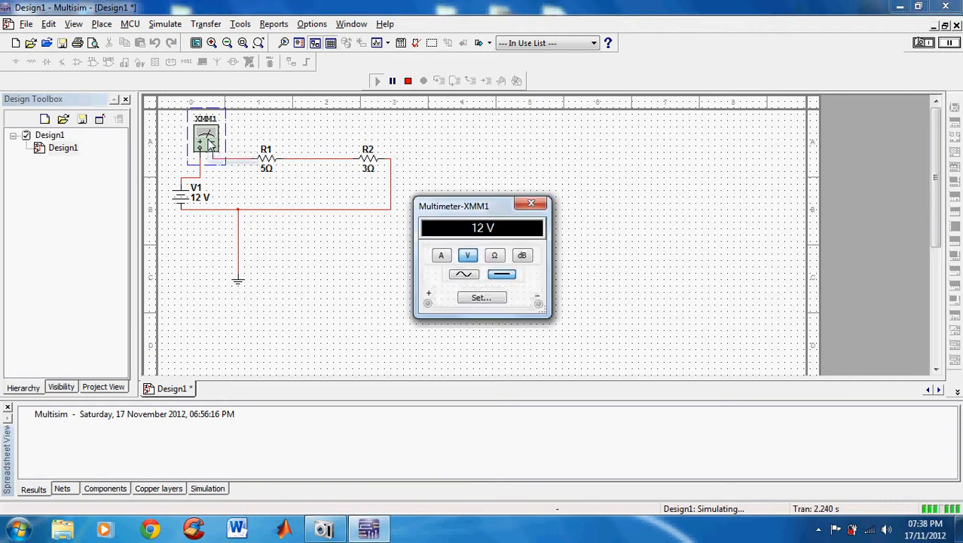
{"action": "left_click", "coordinate": [443, 257]}
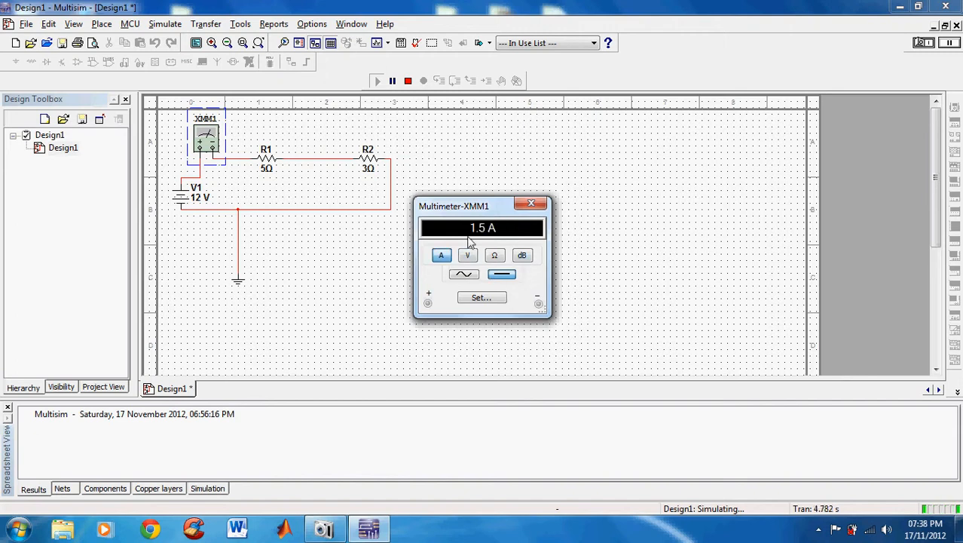
{"action": "left_click_drag", "start_coordinate": [455, 213], "coordinate": [502, 133]}
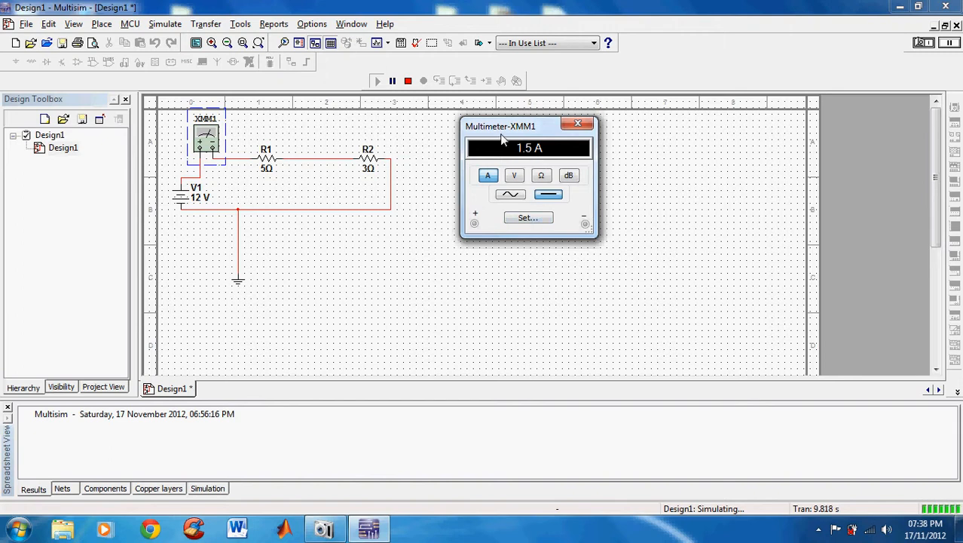
{"action": "left_click_drag", "start_coordinate": [502, 139], "coordinate": [490, 162]}
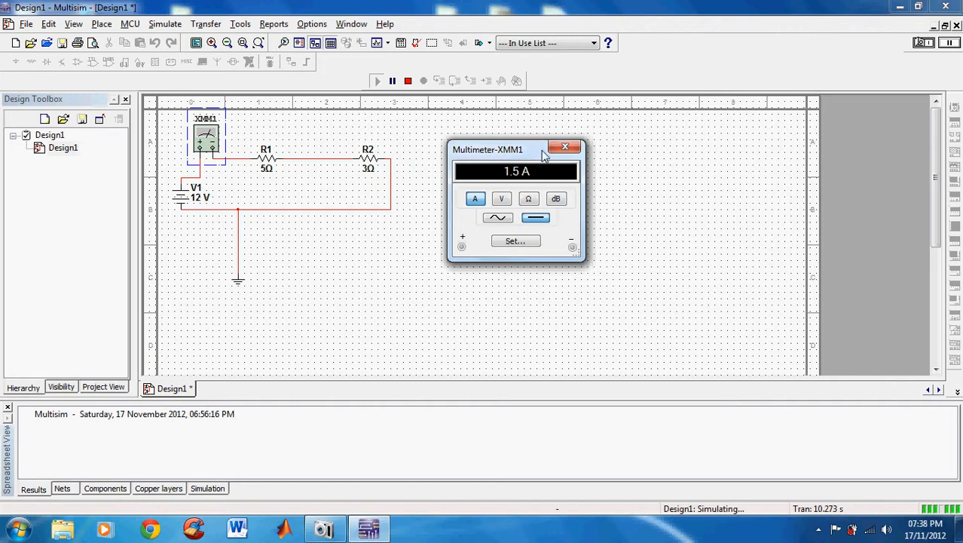
Stop the simulation and close the series multimeter's window
{"action": "left_click", "coordinate": [925, 45]}
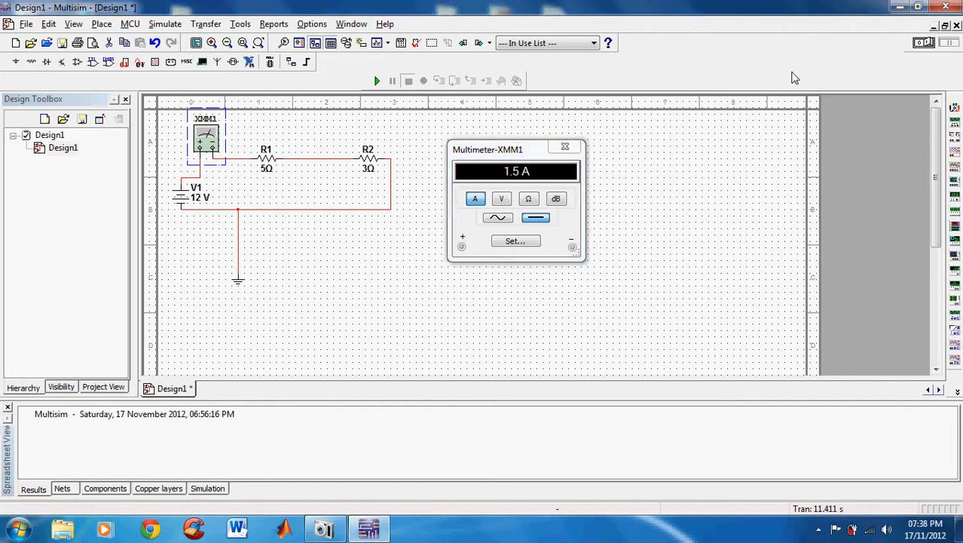
{"action": "left_click", "coordinate": [578, 149]}
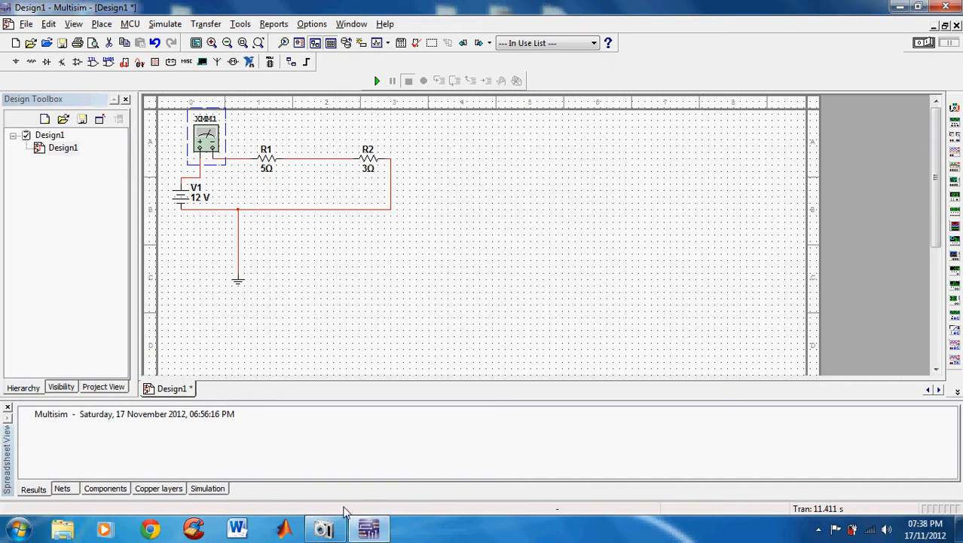
{"action": "left_click", "coordinate": [325, 532]}
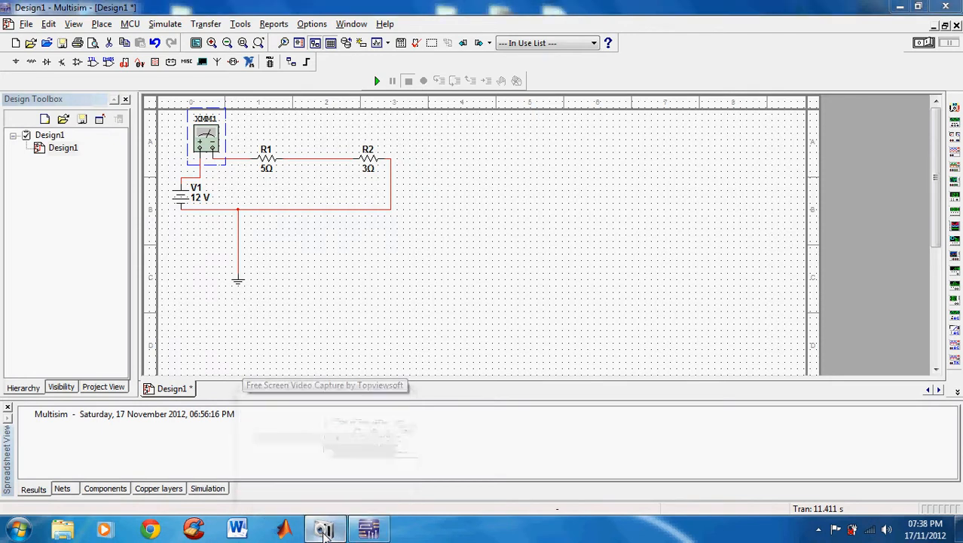